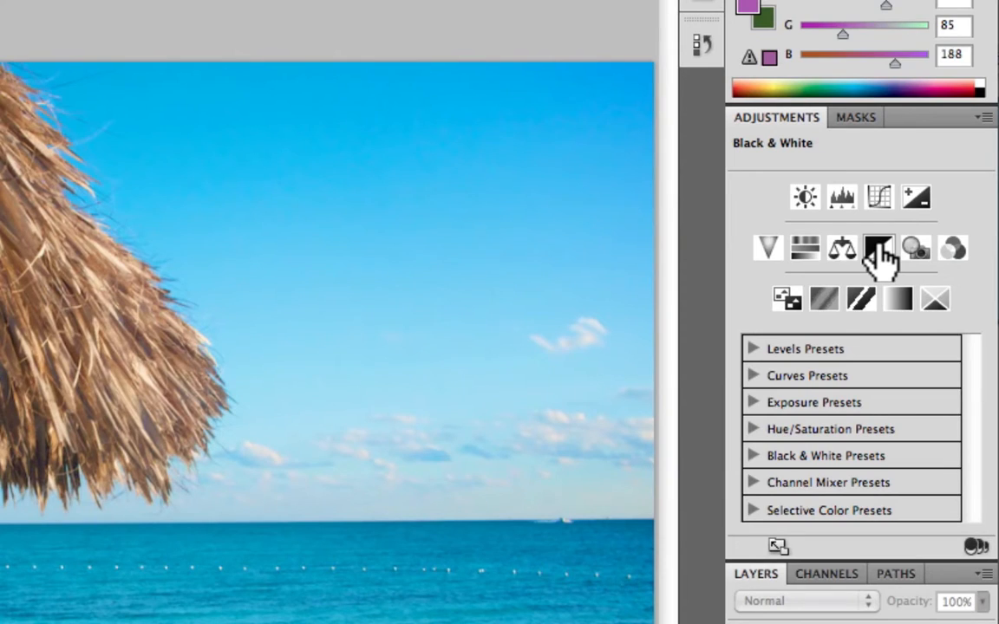
- Add a Black & White adjustment layer and darken the sky with the on-image adjustment tool, lowering Cyans to 24
click(878, 251)
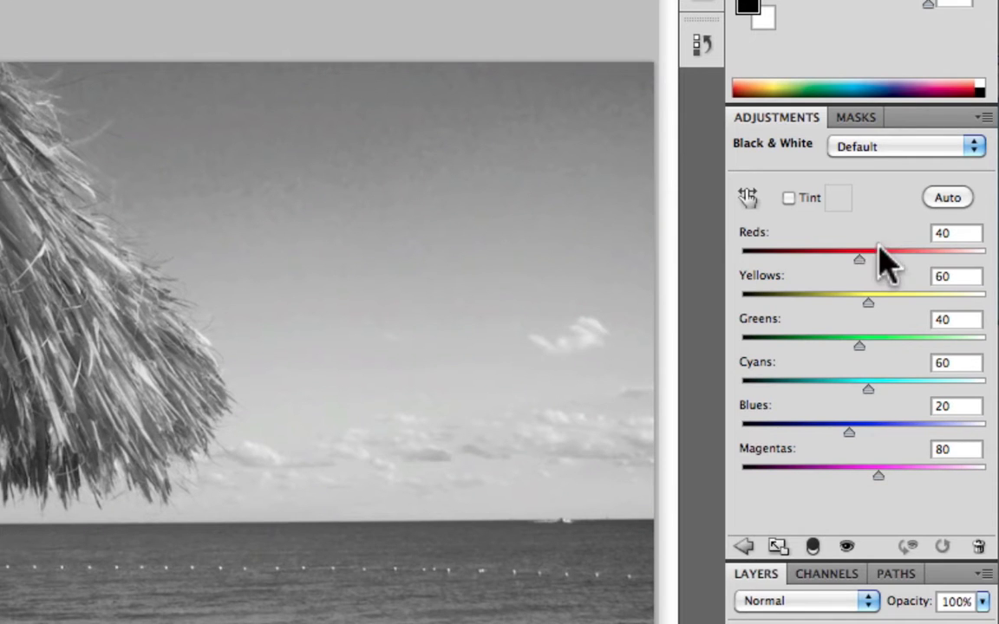
click(750, 202)
click(749, 199)
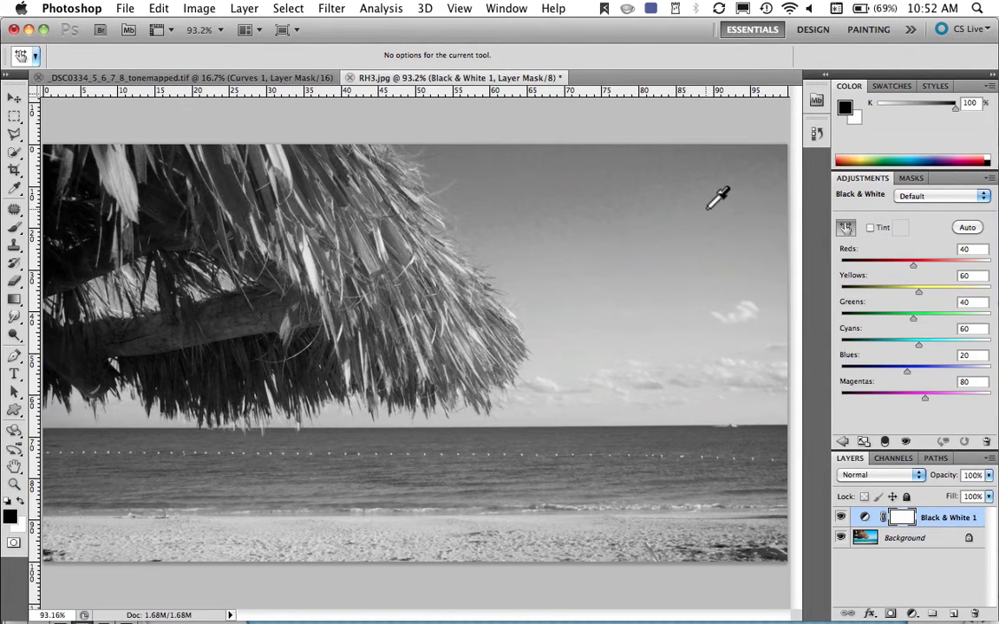
drag(705, 221, 676, 223)
mouse_move(573, 168)
mouse_down()
mouse_move(558, 174)
mouse_move(571, 174)
mouse_up()
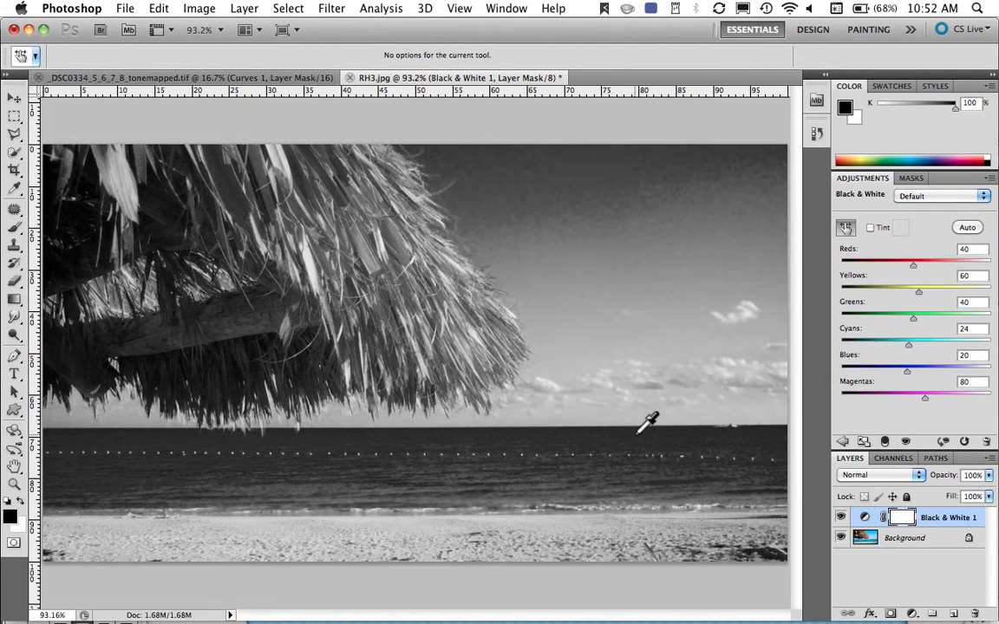
- Darken the water and brighten the thatched roof by setting Cyans to 18, Blues to -9 and Yellows to 97
drag(636, 447, 622, 475)
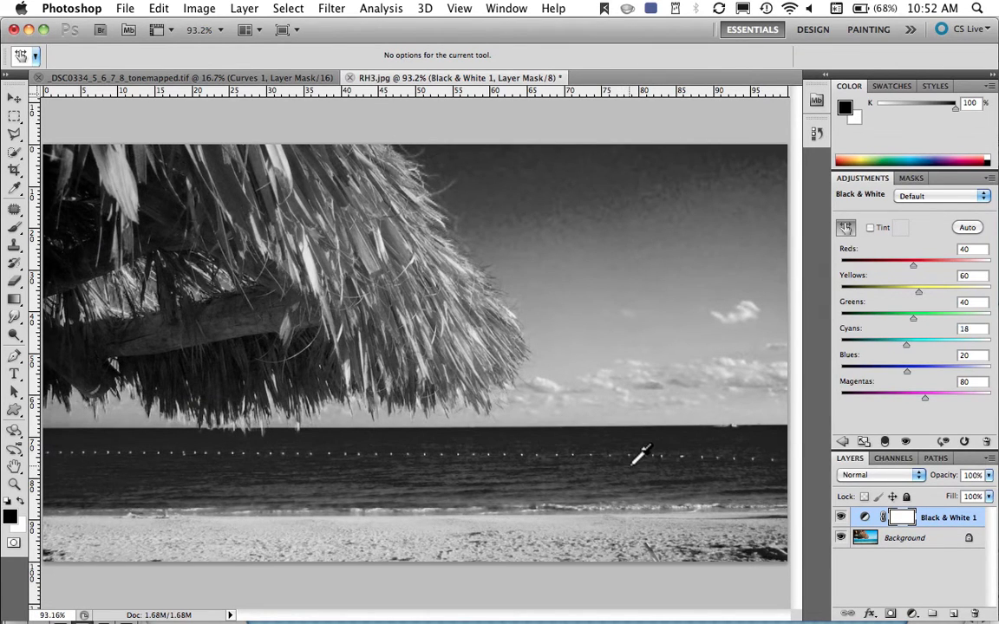
drag(907, 373, 898, 373)
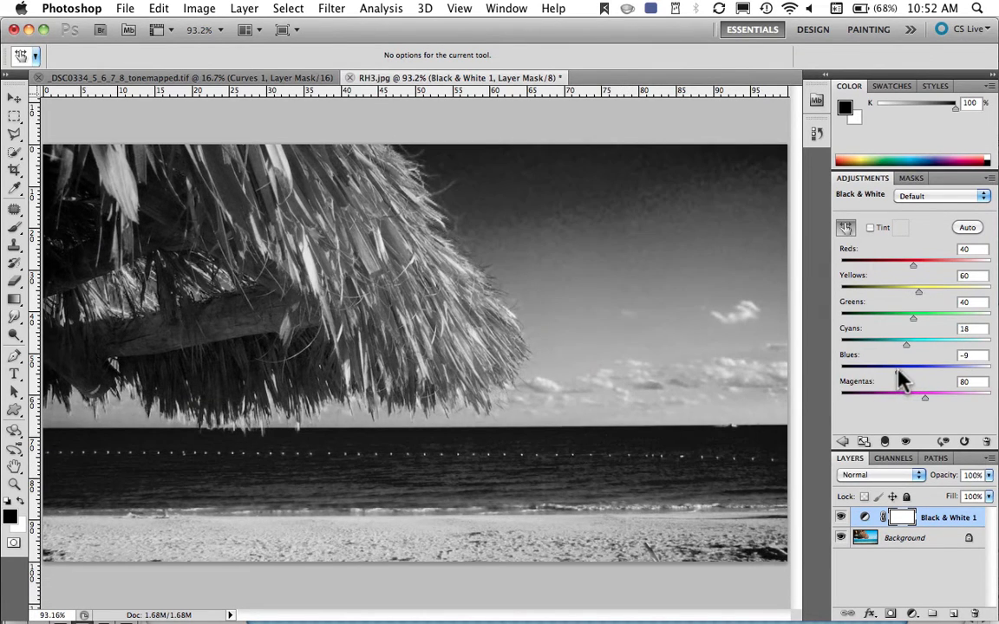
drag(361, 249, 387, 242)
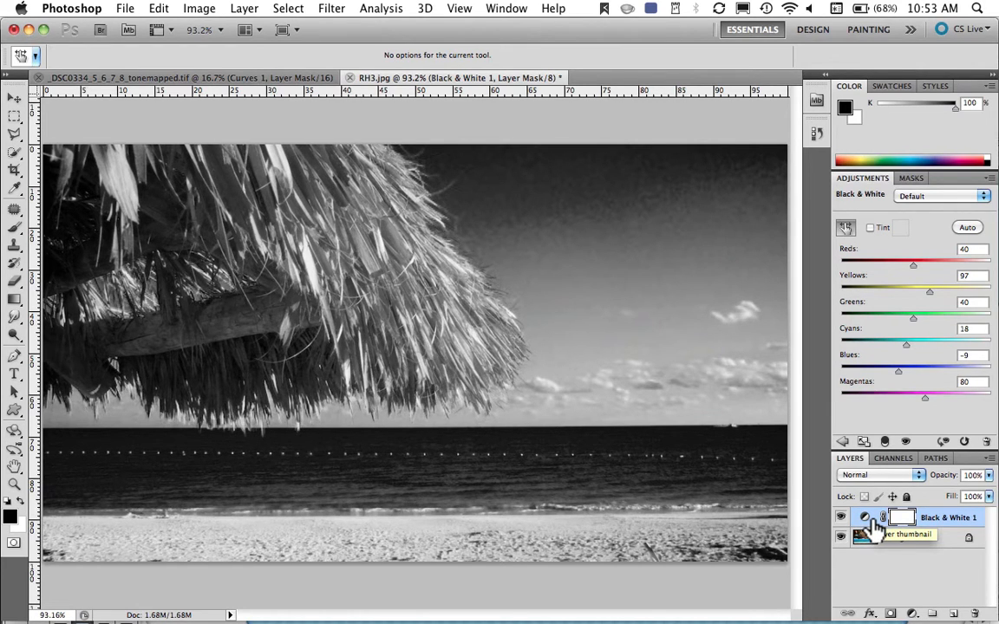
- With the Move tool active, cycle the Black & White 1 layer through the blend modes, ending on Darken
click(147, 77)
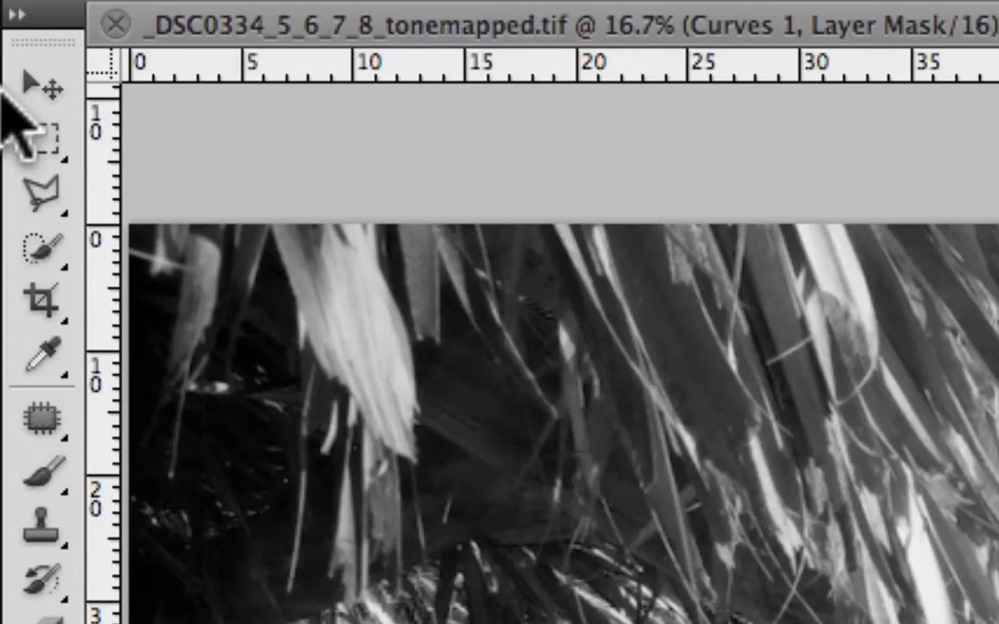
click(14, 98)
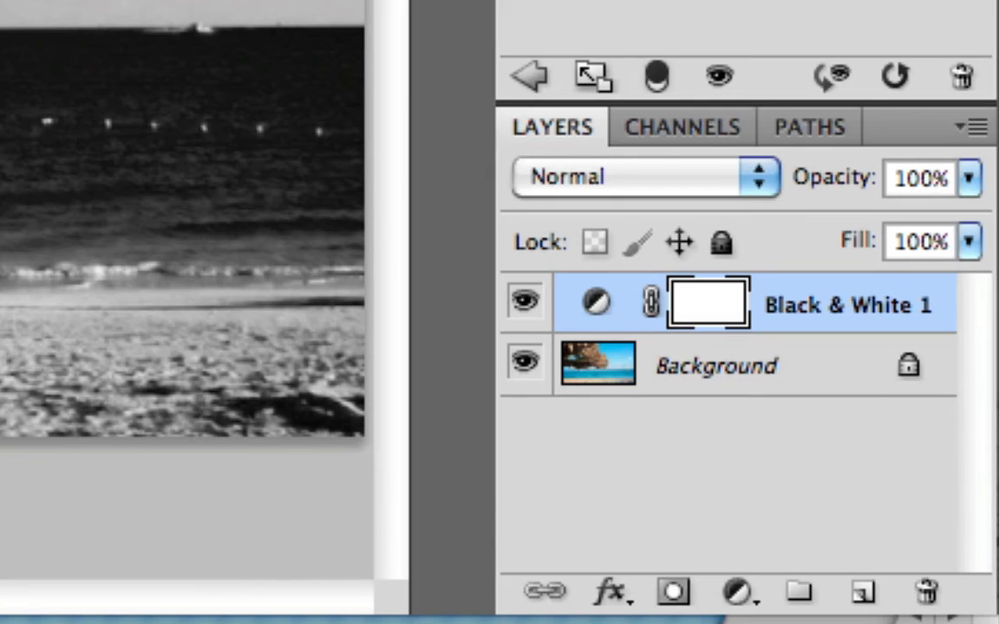
key(shift+plus)
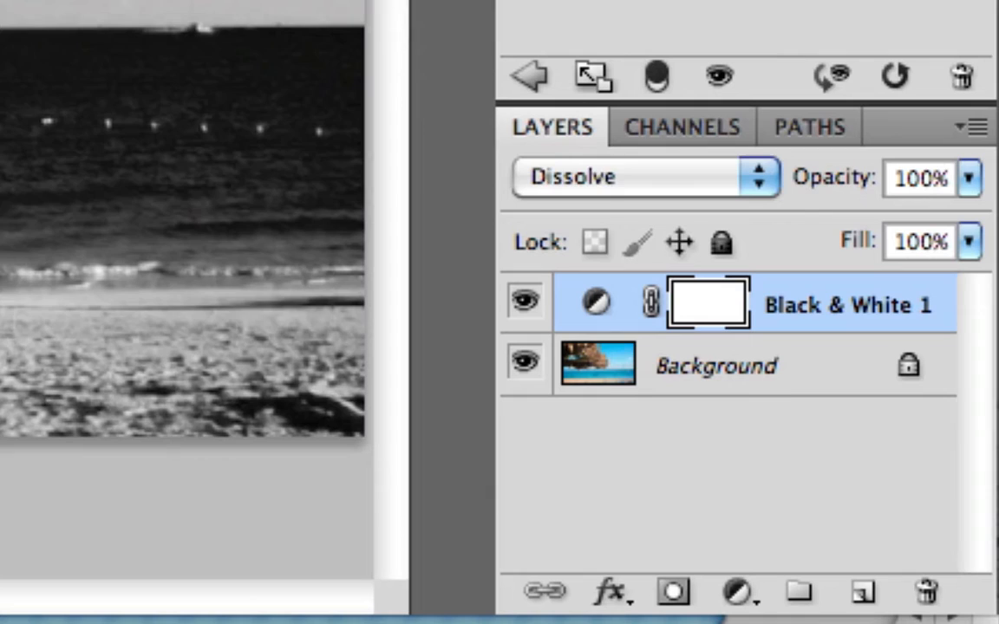
key(shift+plus)
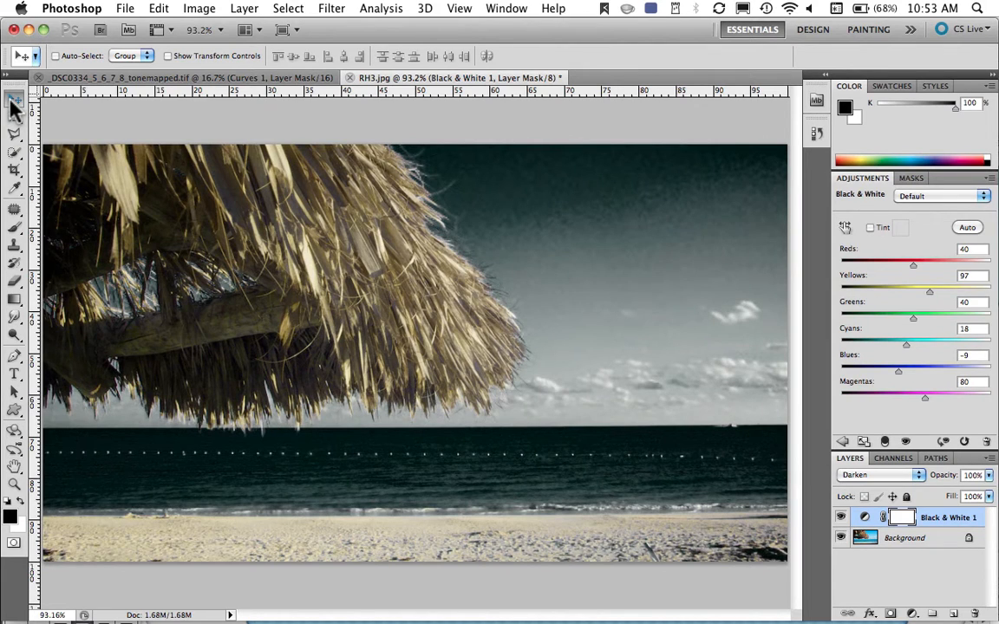
key(shift+plus)
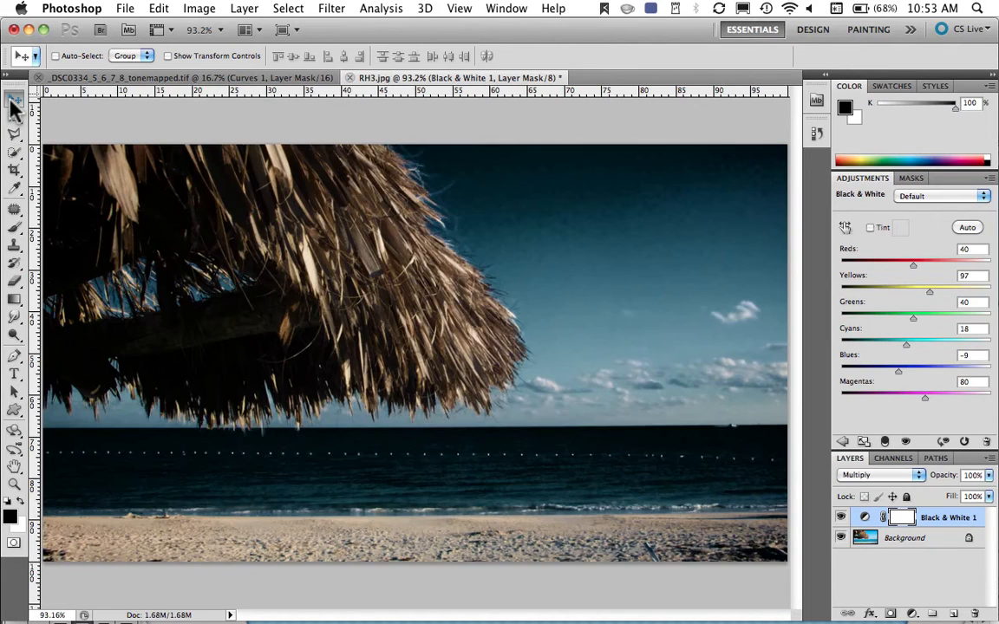
key(shift+plus)
key(shift+plus)
key(shift+plus)
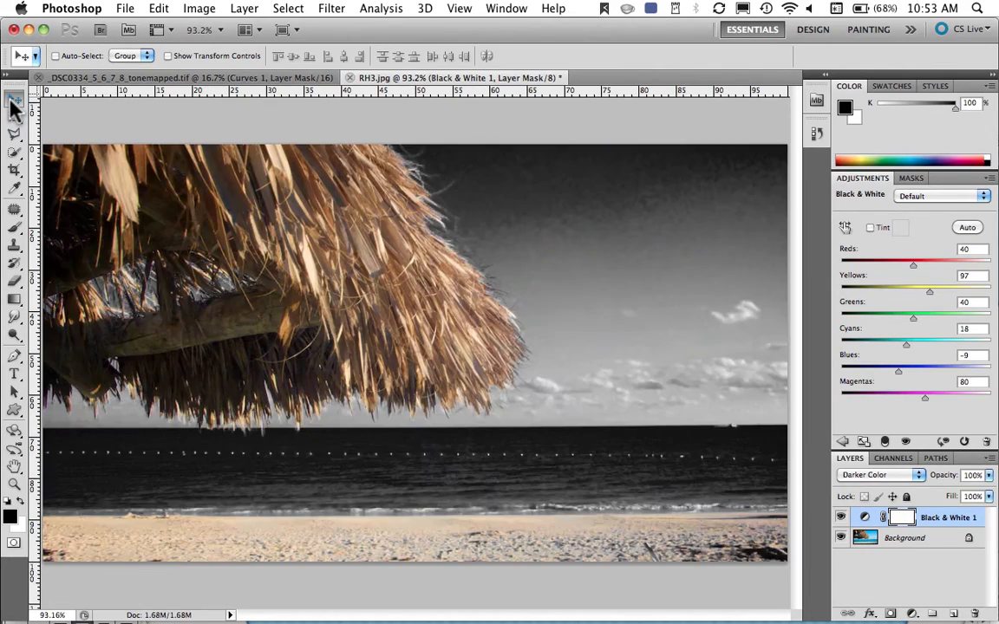
key(shift+plus)
key(shift+plus)
key(shift+plus)
key(shift+plus)
key(shift+plus)
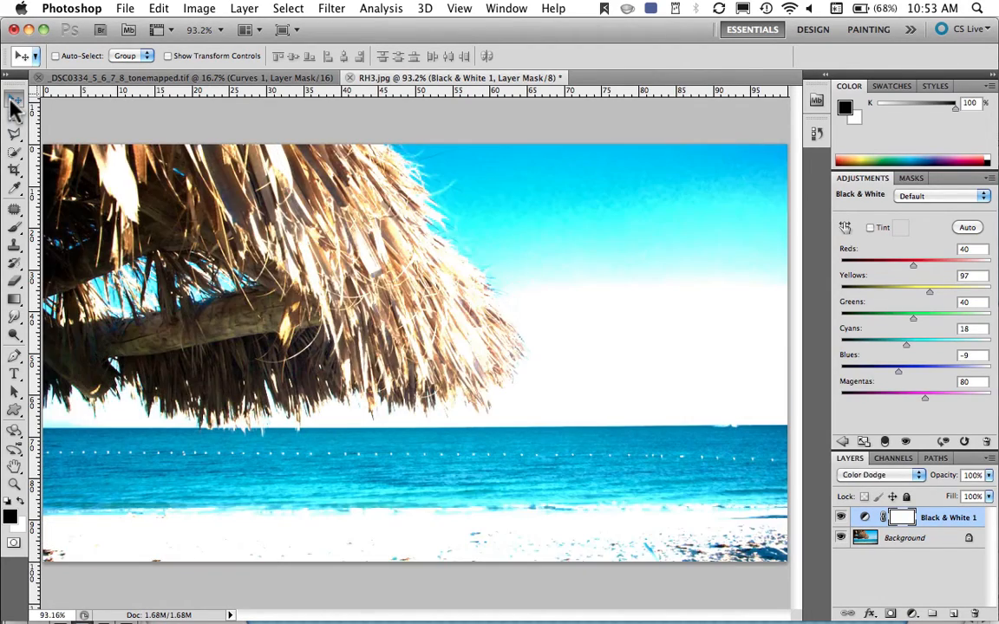
key(shift+plus)
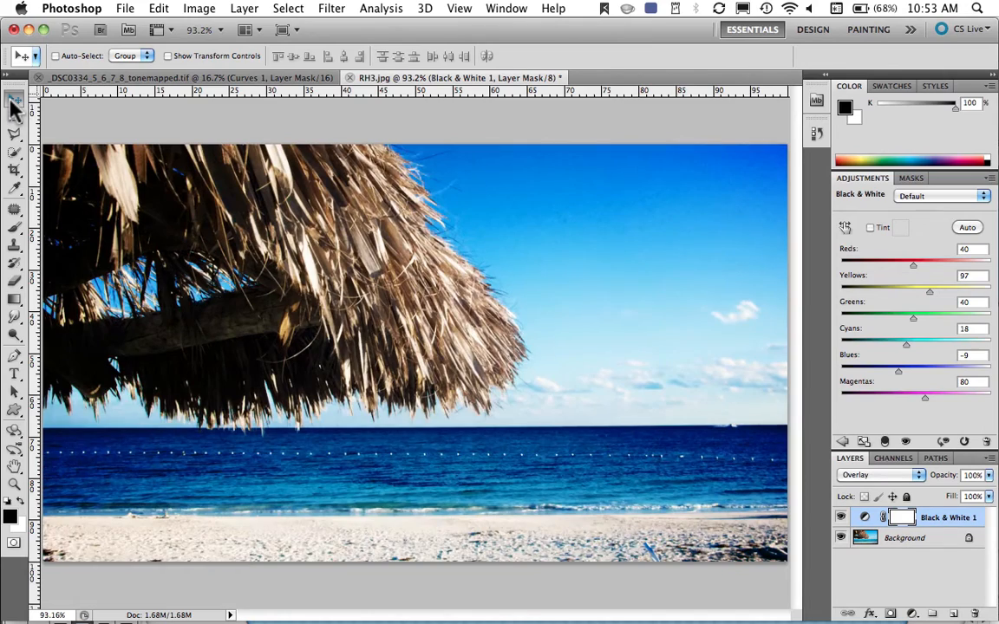
key(shift+plus)
key(shift+plus)
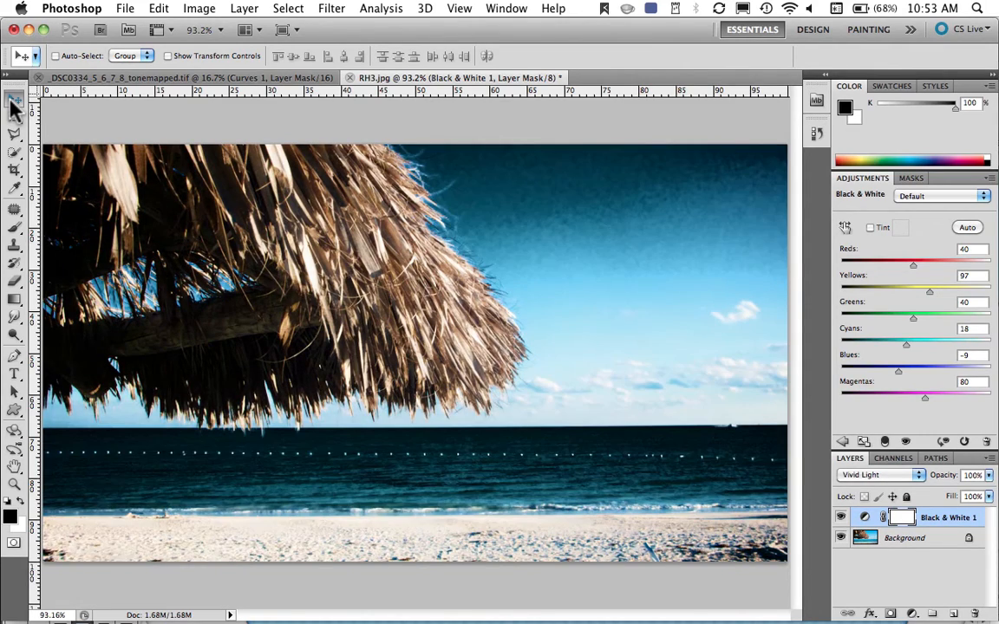
key(shift+plus)
key(shift+plus)
key(shift+plus)
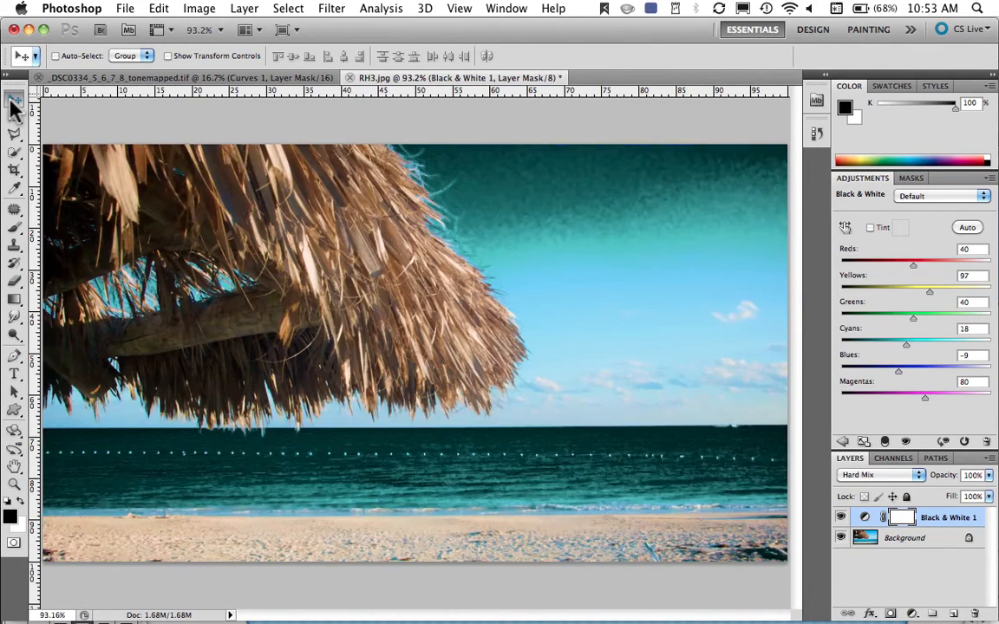
key(shift+plus)
key(shift+plus)
key(shift+plus)
key(shift+plus)
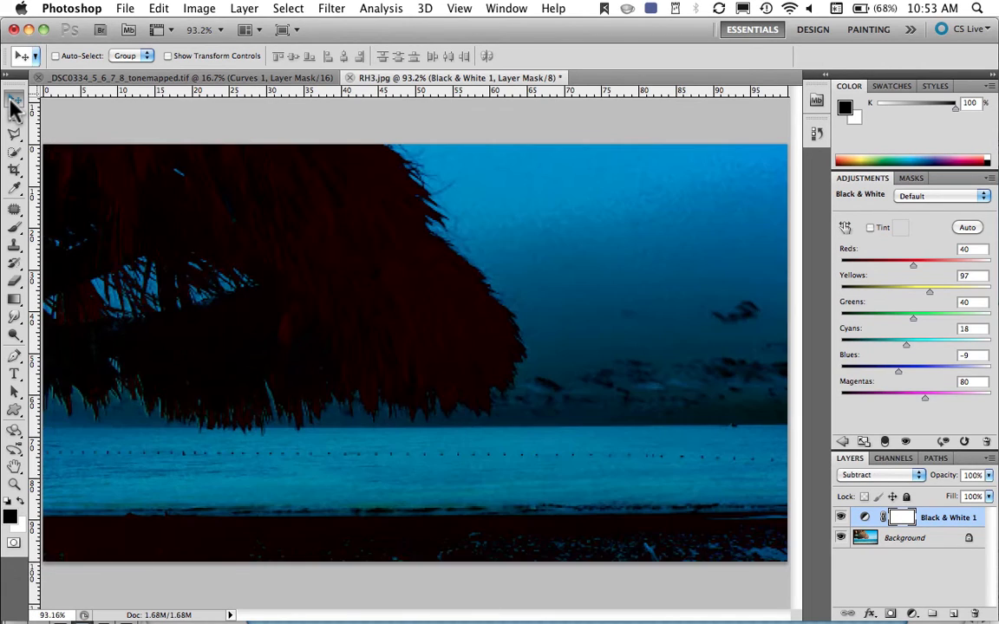
key(shift+plus)
key(shift+minus)
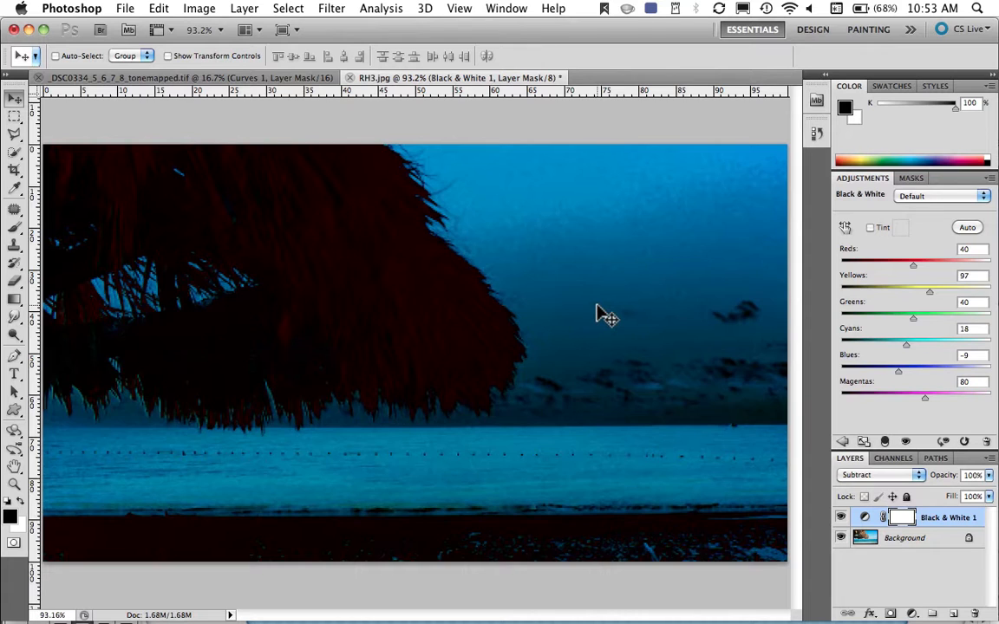
key(shift+plus)
key(shift+plus)
key(shift+plus)
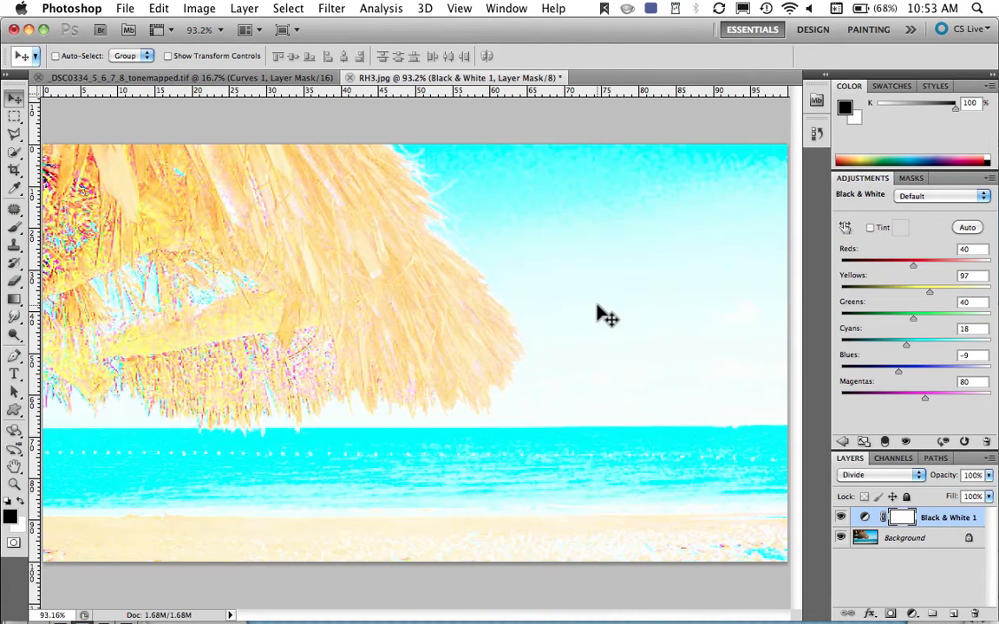
key(shift+plus)
key(shift+plus)
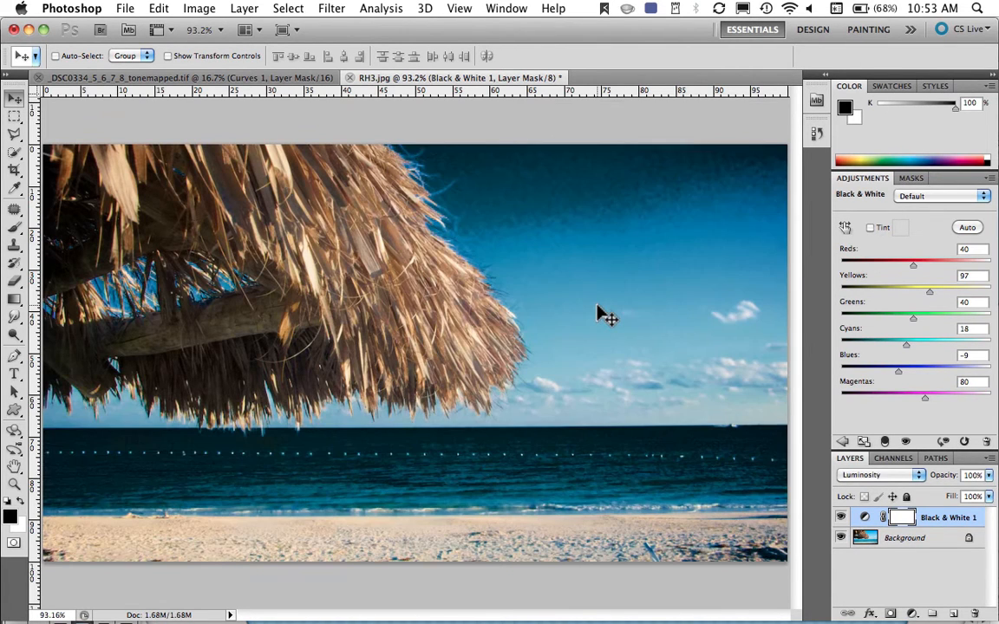
key(shift+plus)
key(shift+plus)
key(shift+plus)
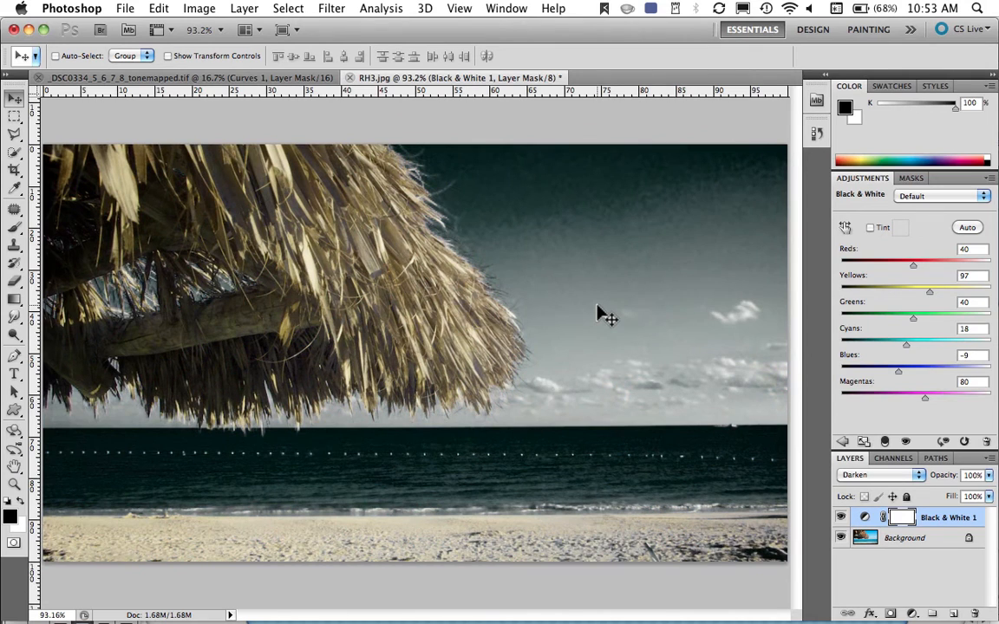
- Adjust the sky and thatch contrast with the on-image tool and sliders, setting Reds to 70, Cyans to -38 and Blues to -116
click(846, 227)
drag(597, 243, 501, 261)
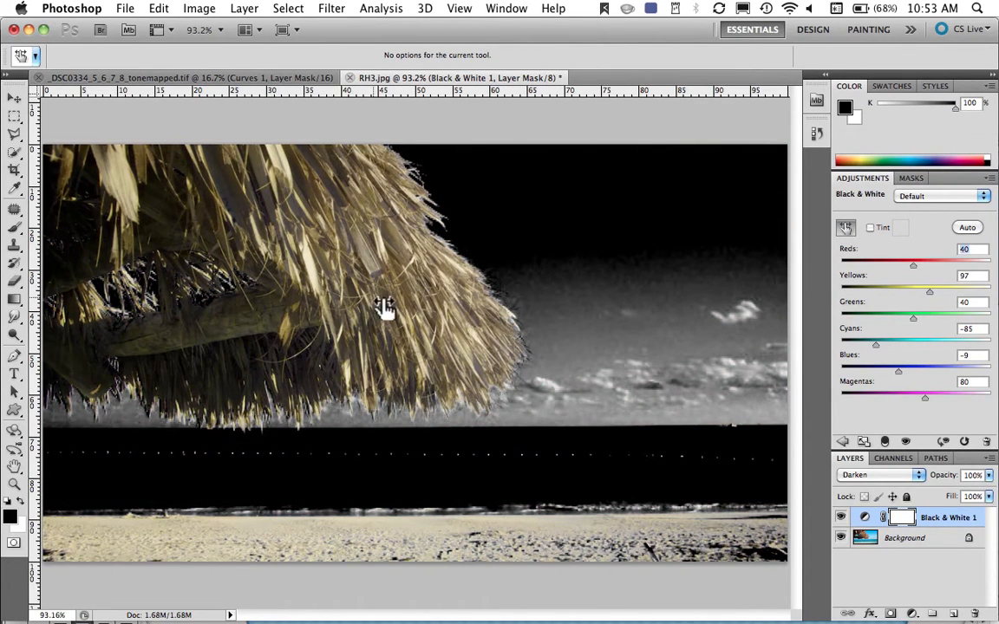
drag(383, 308, 396, 308)
drag(900, 379, 888, 346)
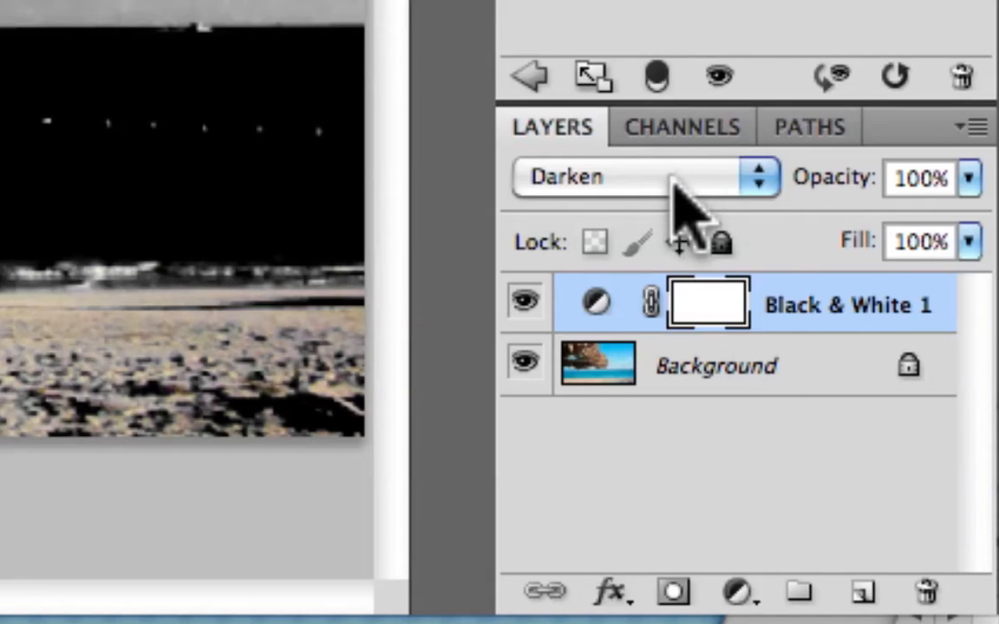
- Set the Black & White layer to Darker Color with Reds at -25, Yellows at -48, Cyans at 151 and Blues at 49
click(892, 478)
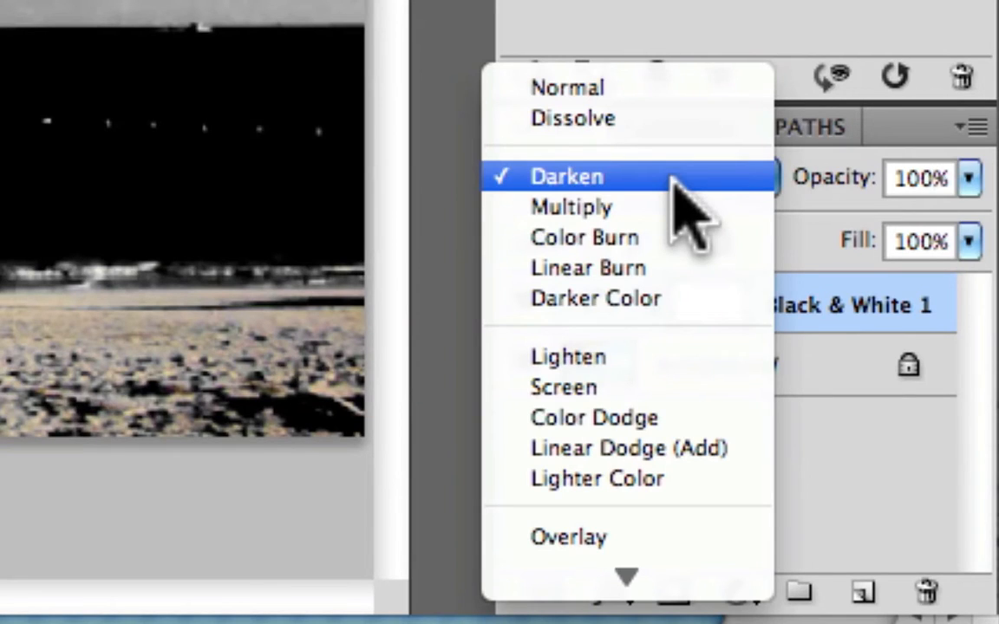
click(668, 298)
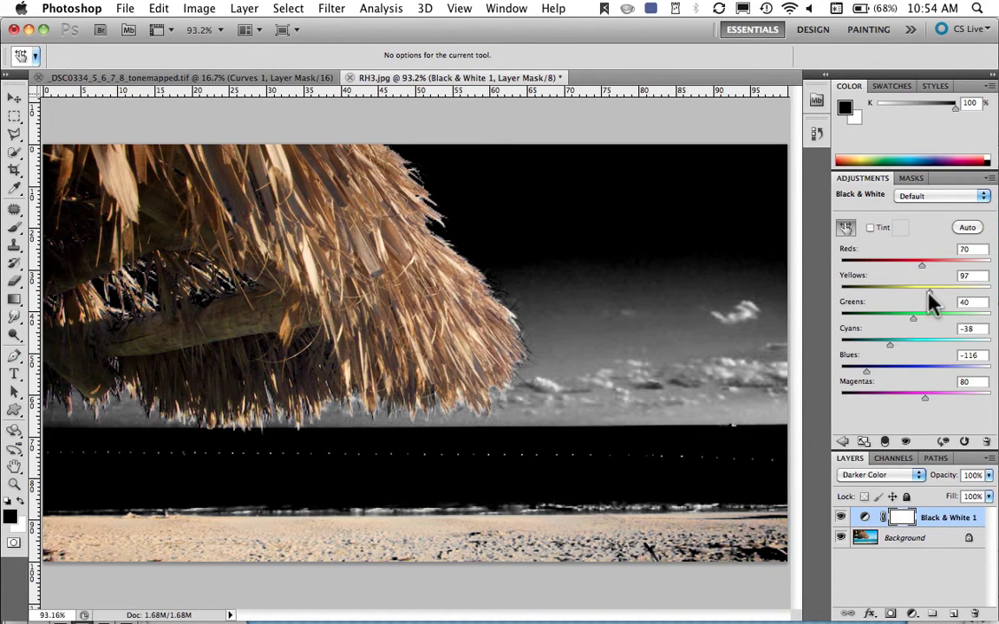
drag(927, 290, 858, 293)
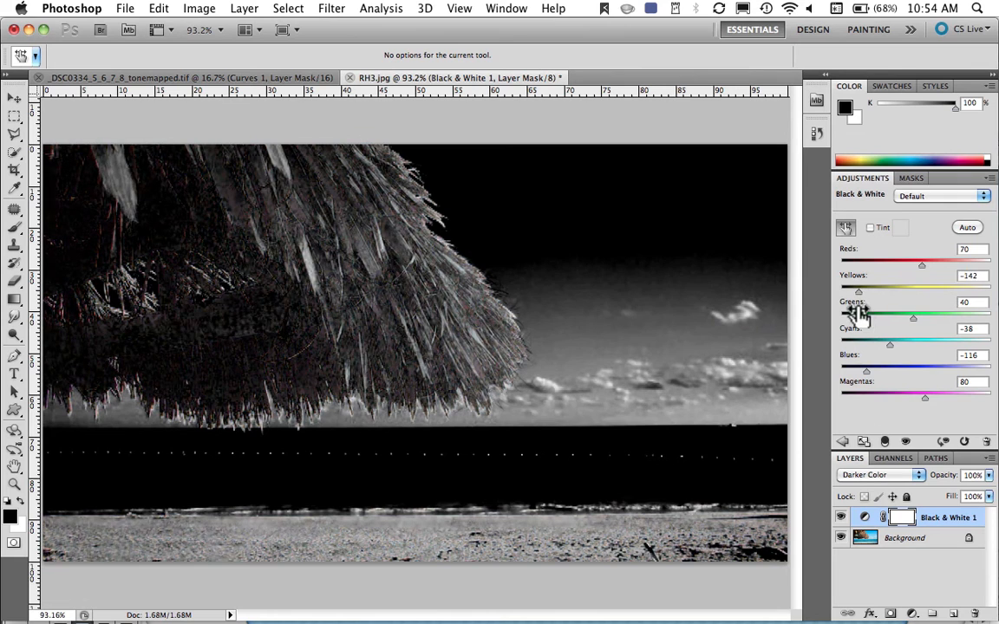
drag(922, 276, 885, 294)
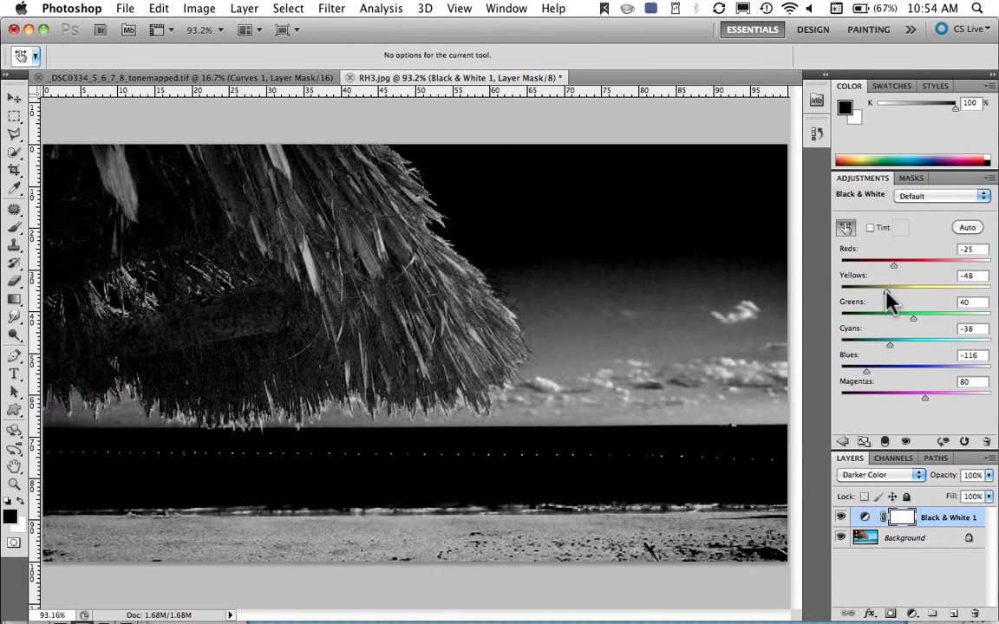
drag(895, 344, 946, 345)
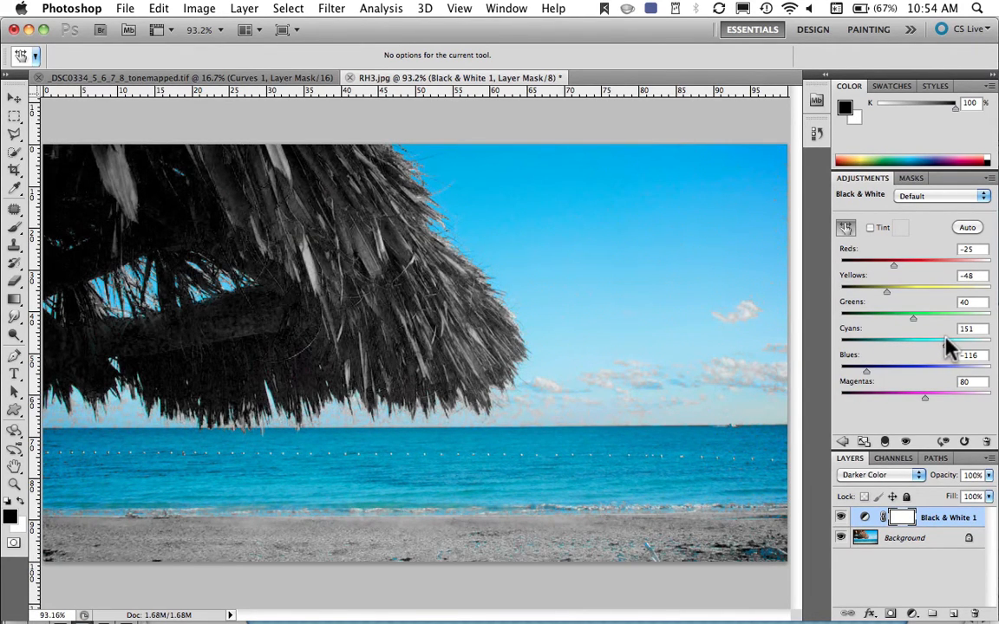
drag(869, 371, 913, 369)
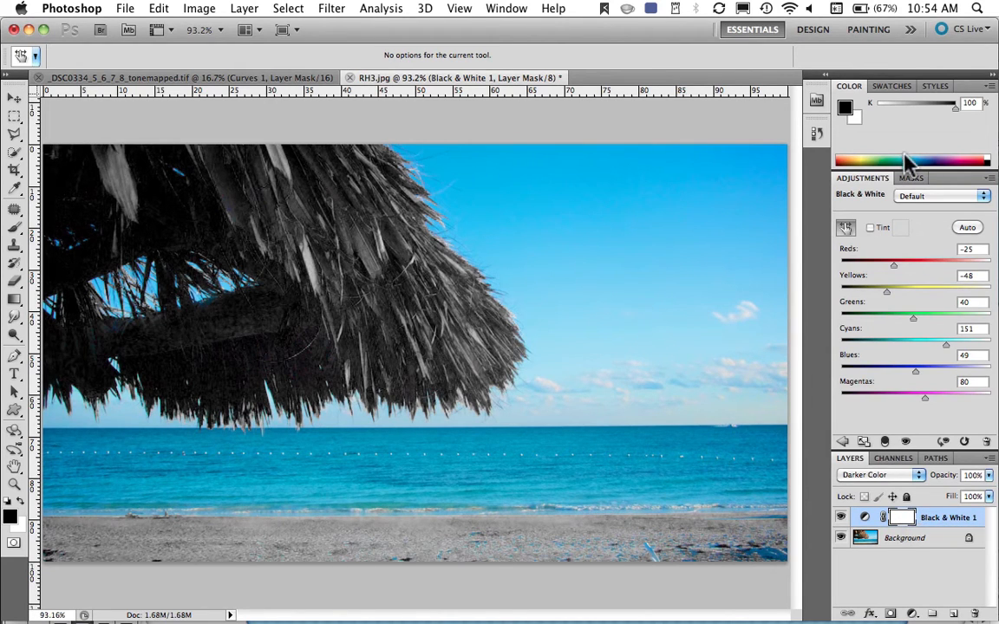
- Set the Black & White layer to Lighter Color with Reds at 51, Yellows at 138, Cyans at -9 and Blues at -127
drag(906, 483, 904, 539)
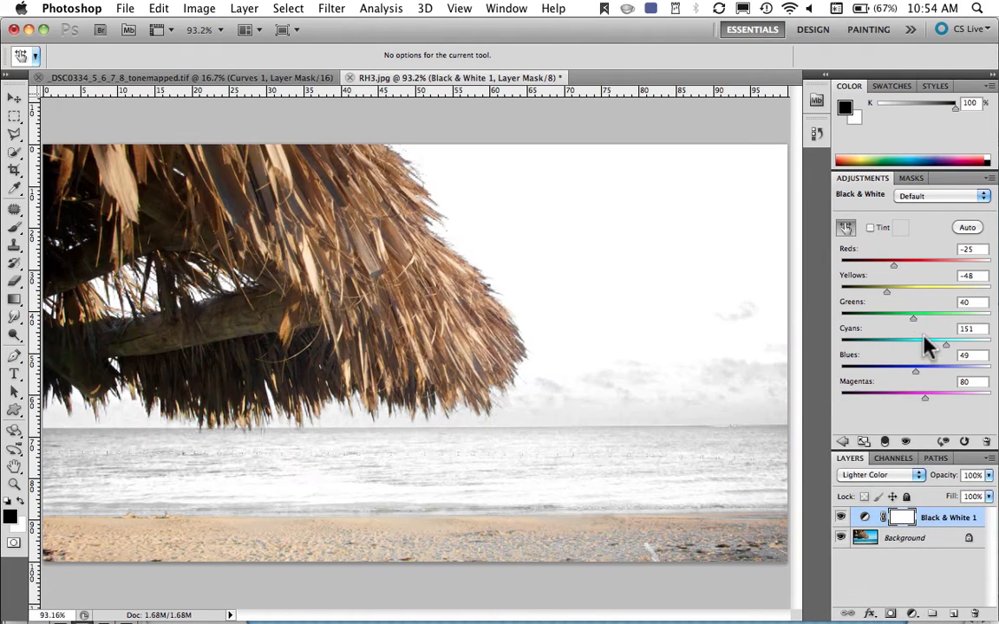
drag(886, 288, 941, 291)
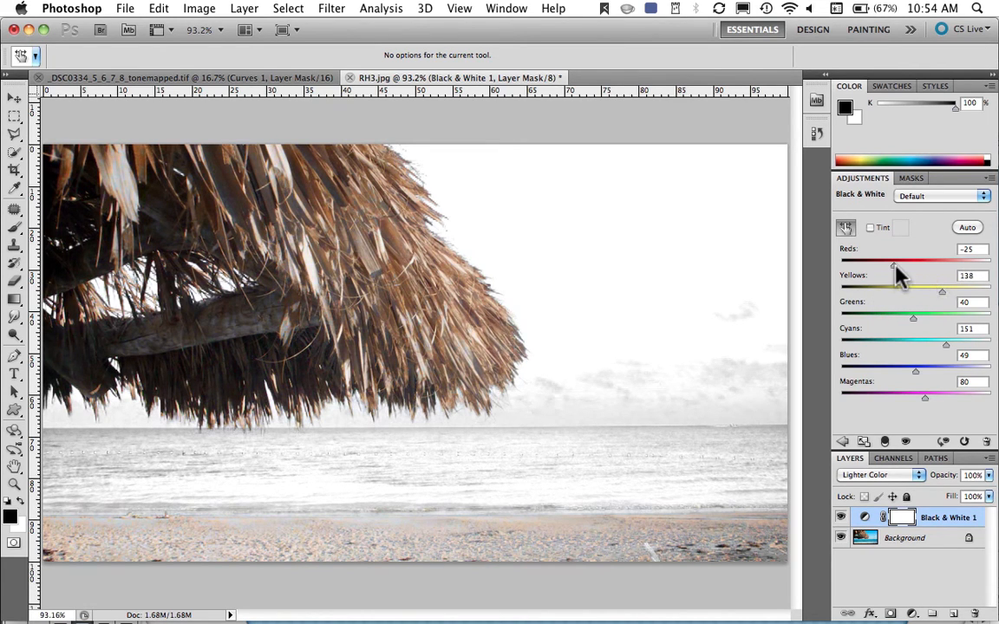
drag(894, 265, 915, 263)
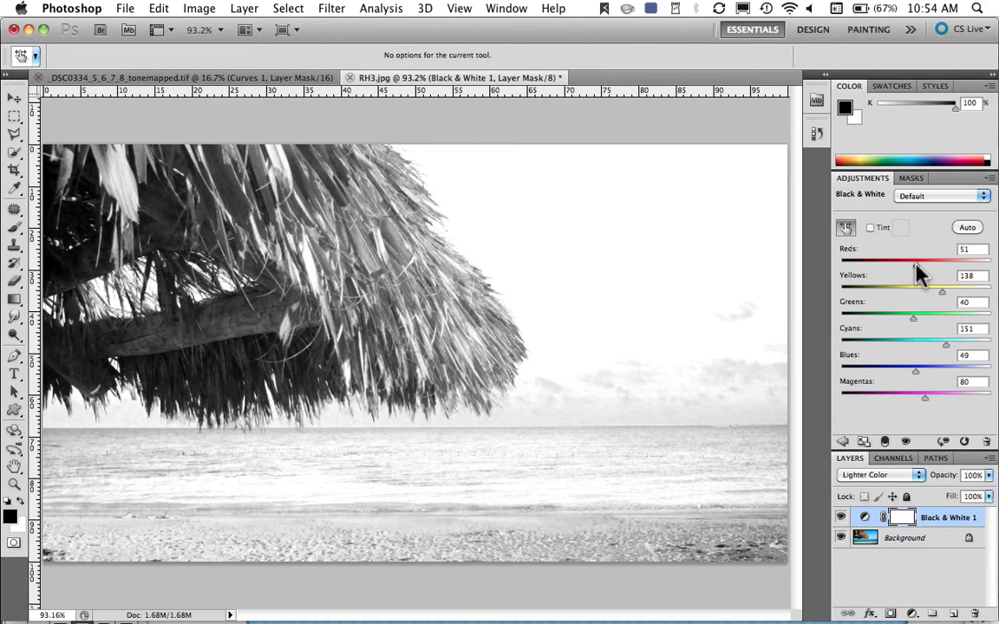
drag(946, 344, 864, 379)
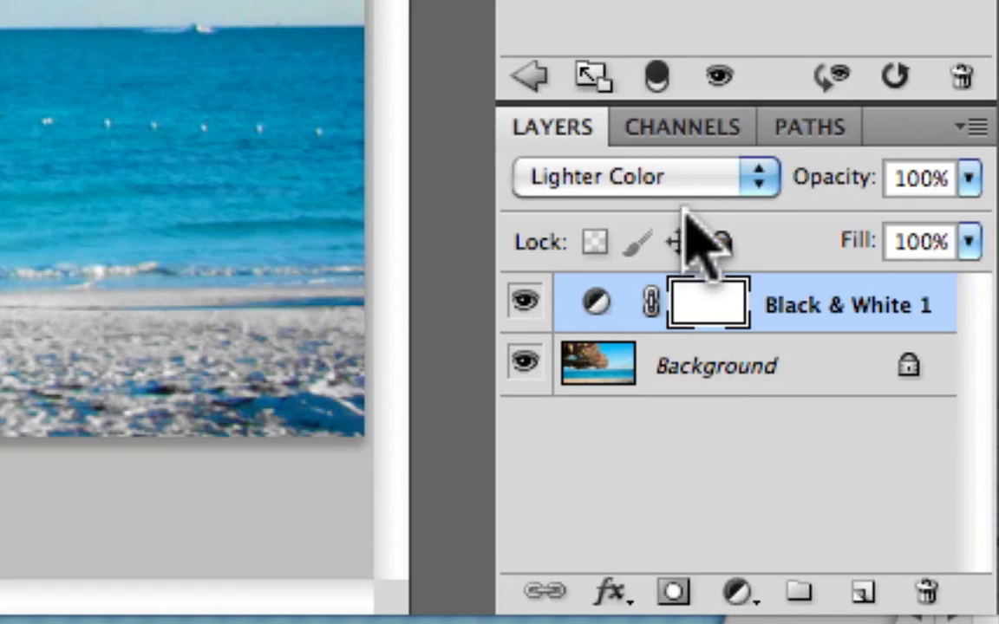
- Review the blend modes, keep Lighter Color, and lower Cyans to -60 on the sky with the on-image adjustment tool
click(684, 182)
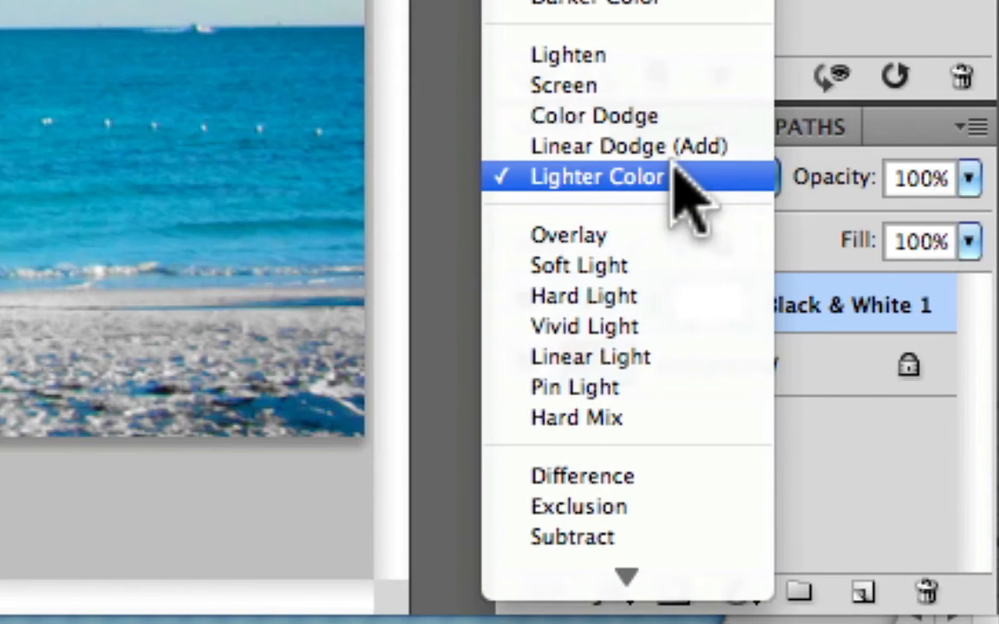
click(792, 223)
click(533, 186)
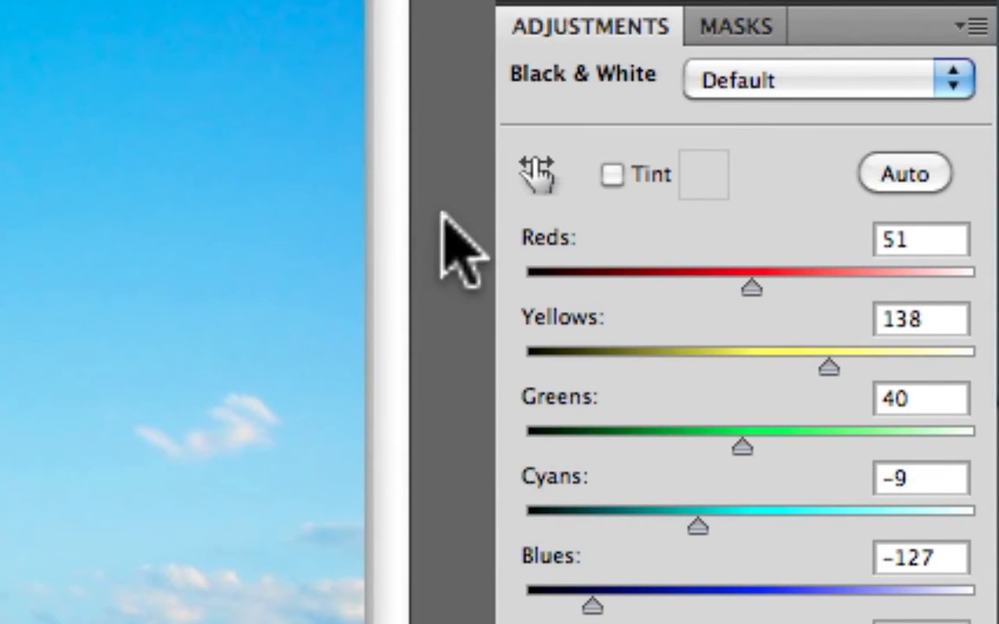
click(533, 187)
drag(69, 178, 688, 241)
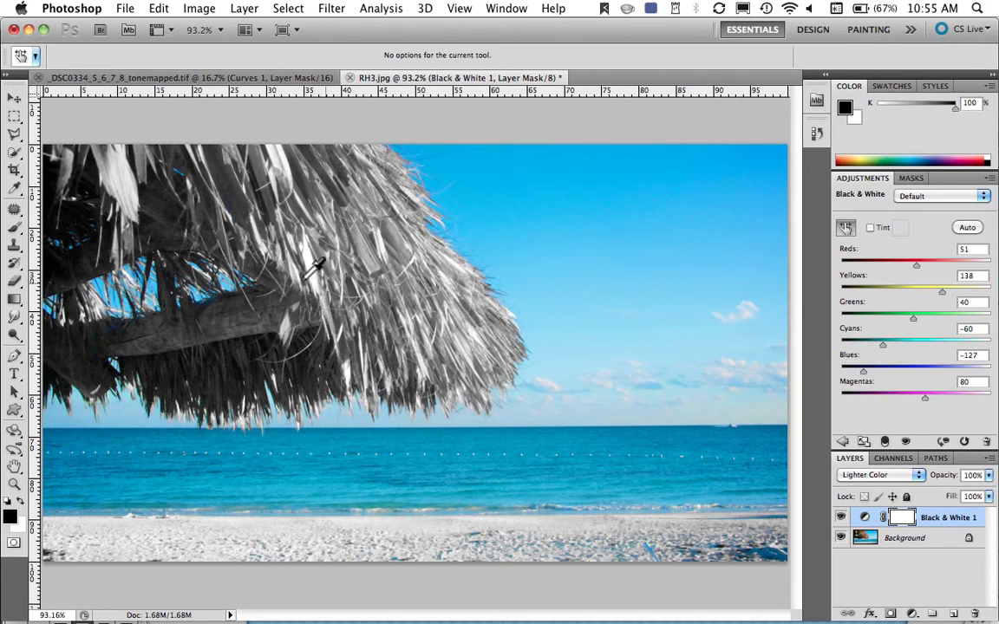